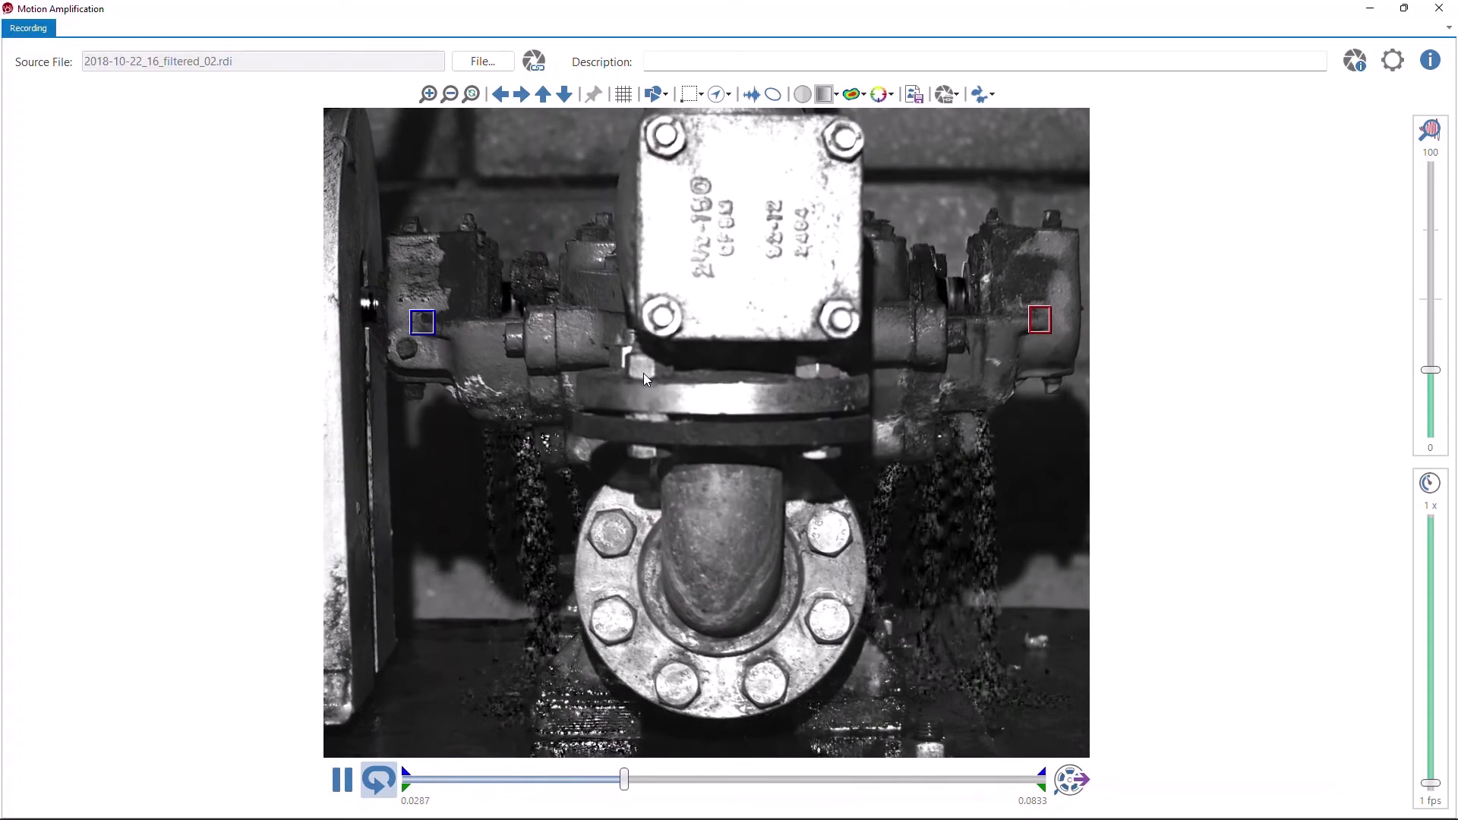
Step: Open the Waveform Plots window with X and Y displacement for the blue and red bearings
click(750, 94)
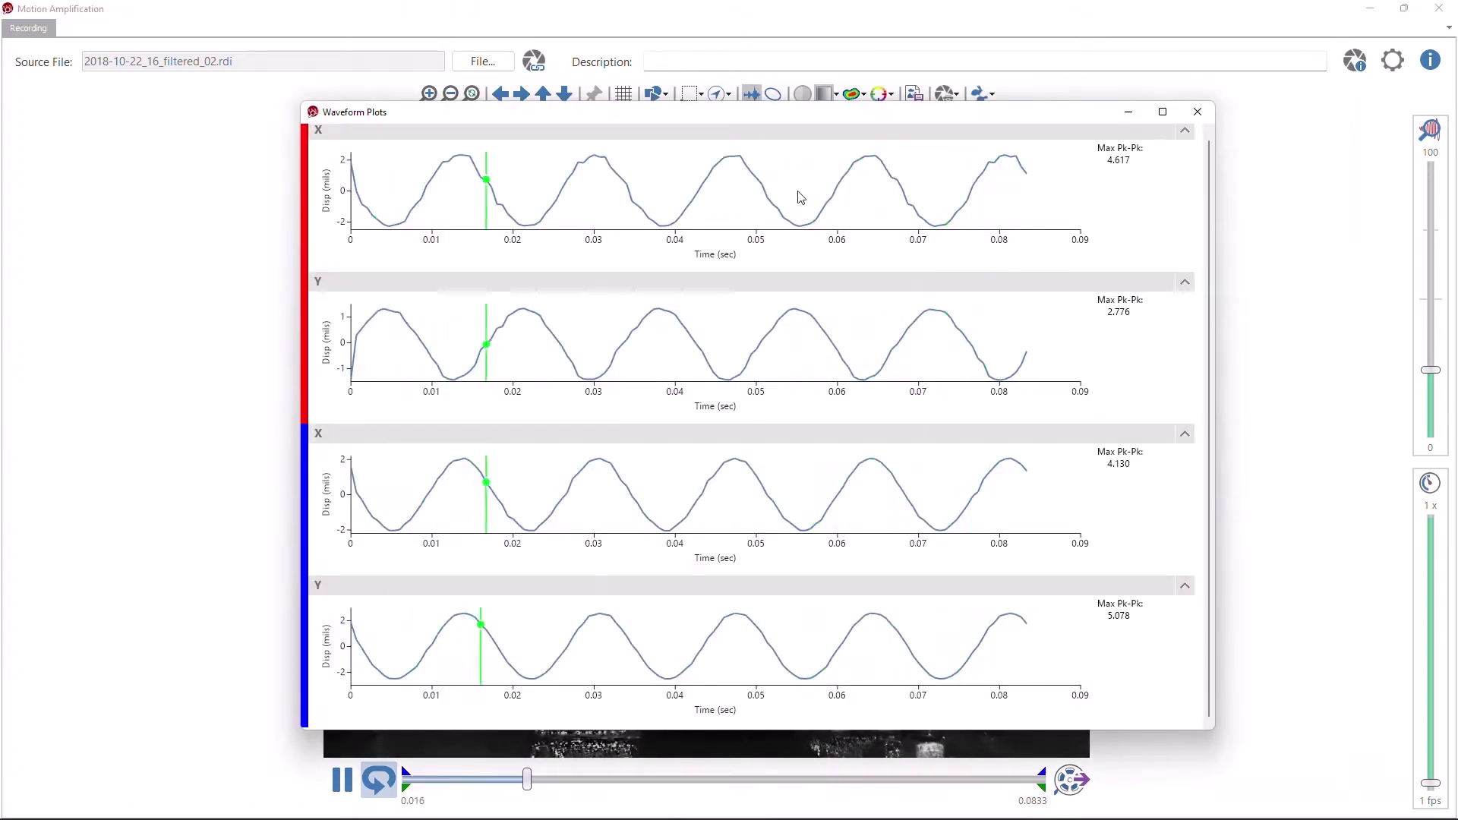
Step: Drag the red X and Y waveforms onto the blue plots, then collapse the red Y plot
drag(799, 197, 749, 505)
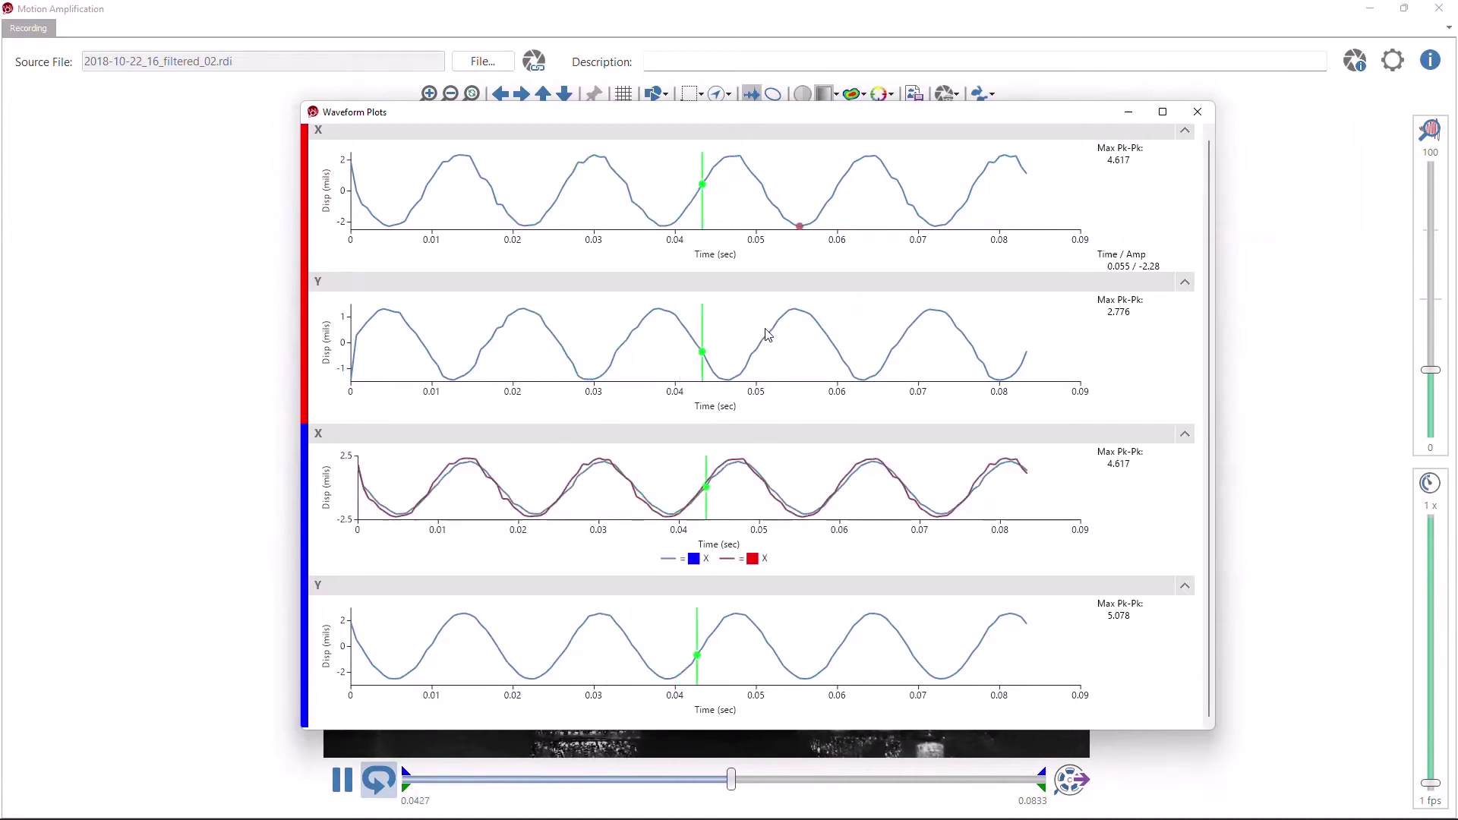
drag(736, 657, 868, 634)
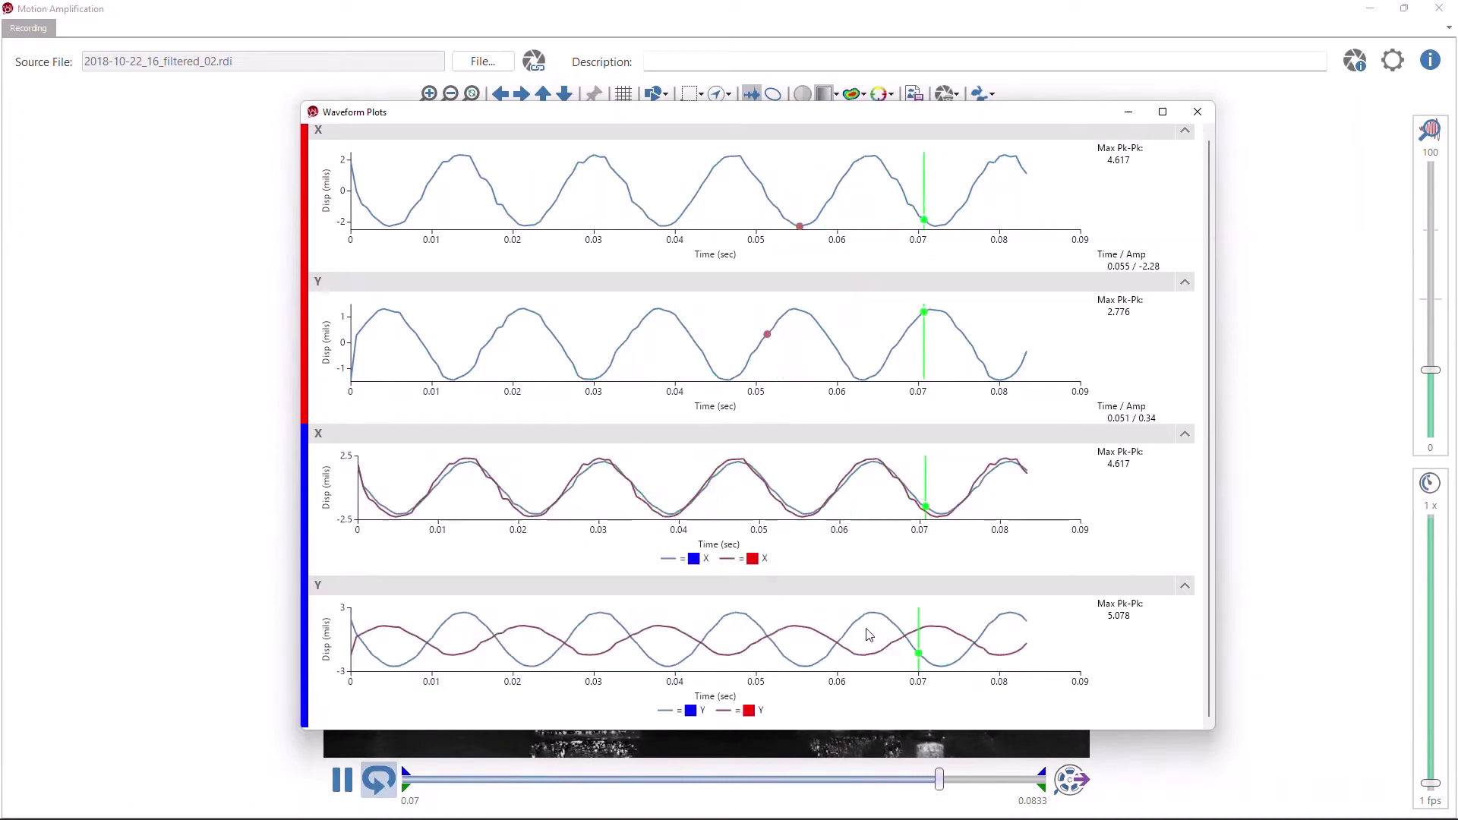
click(1186, 285)
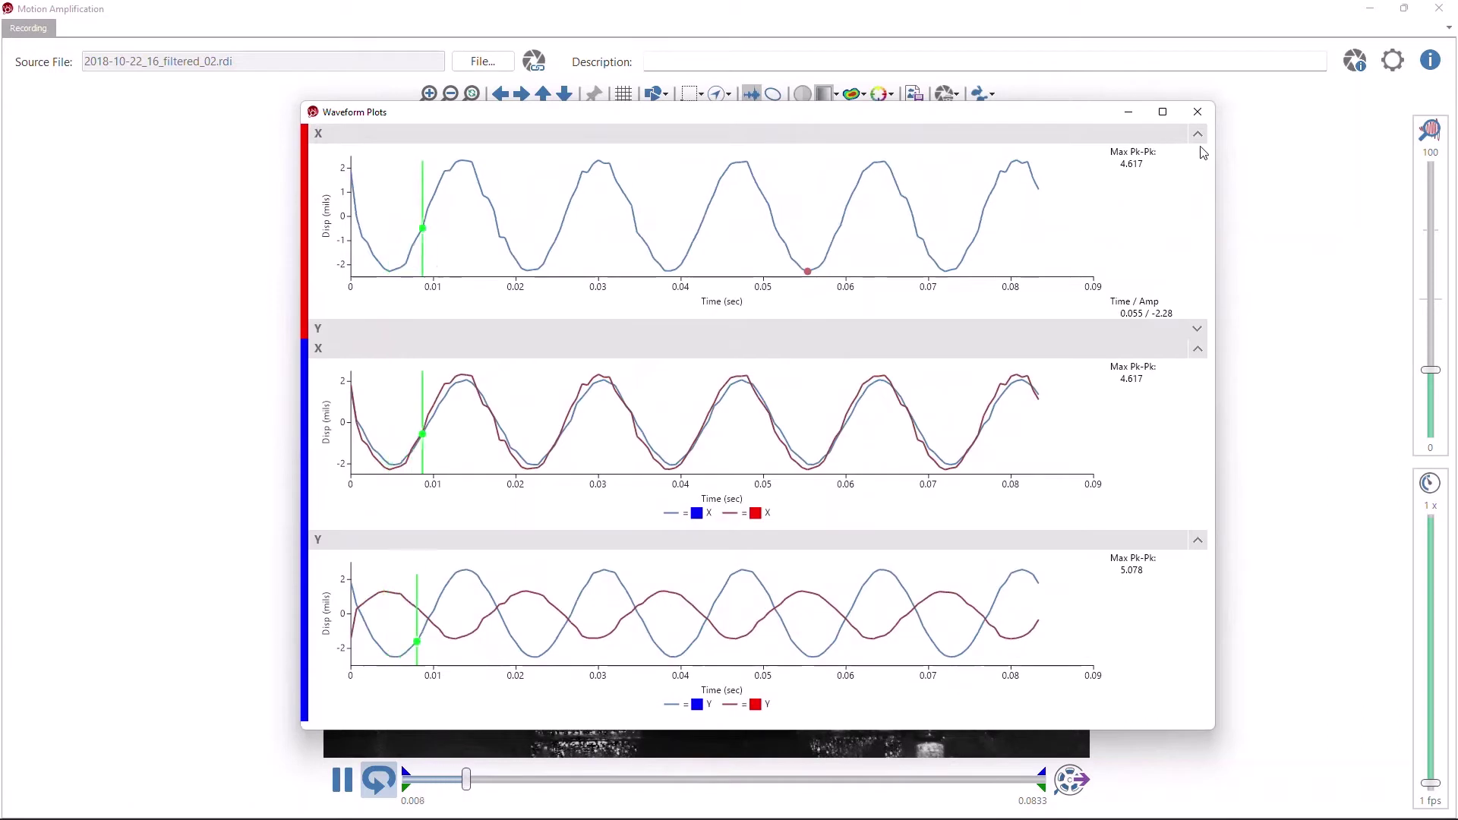
Step: Collapse the red bearing's X plot and close the Waveform Plots window
click(1194, 133)
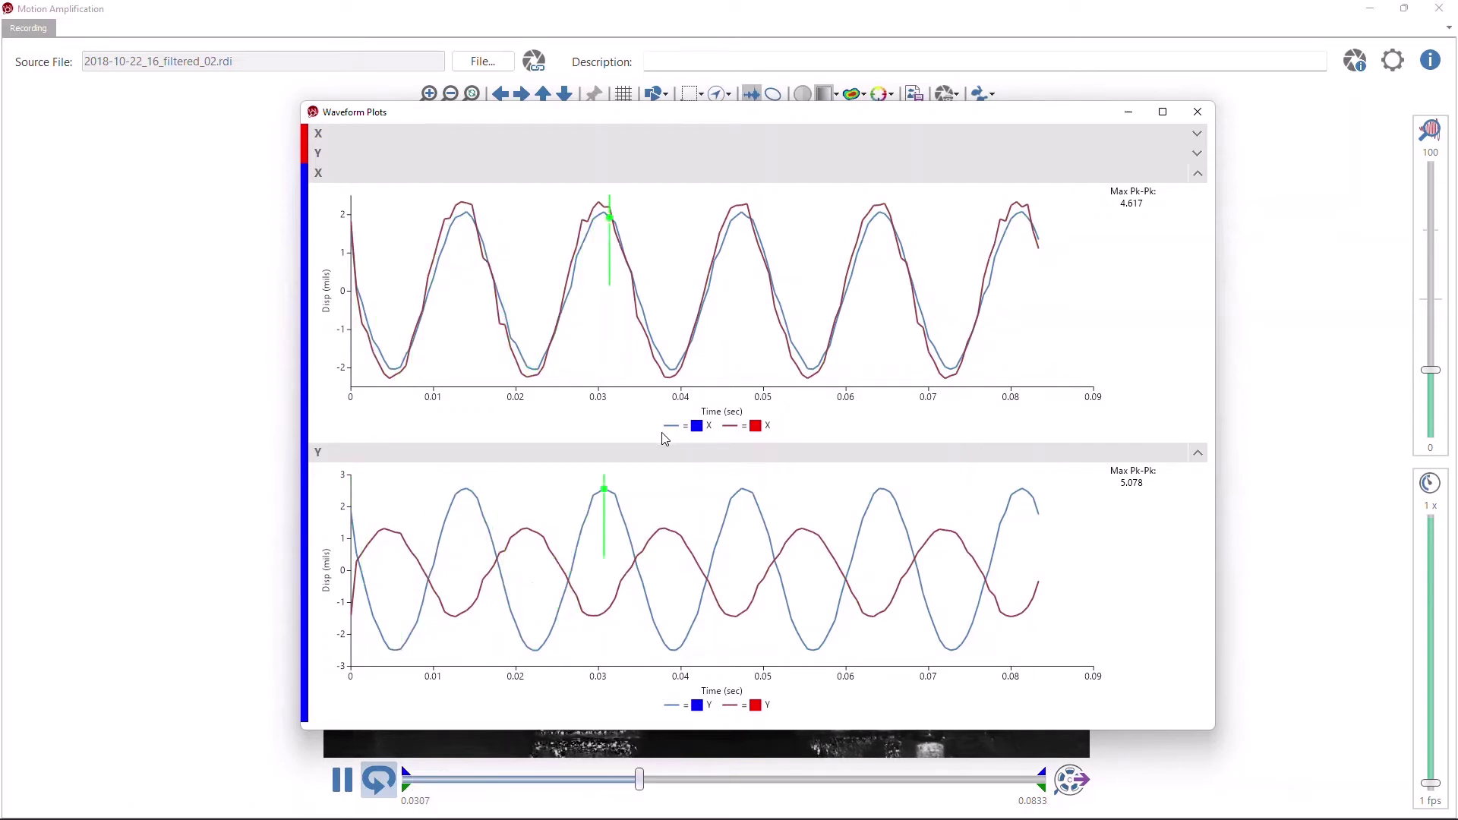
click(1197, 112)
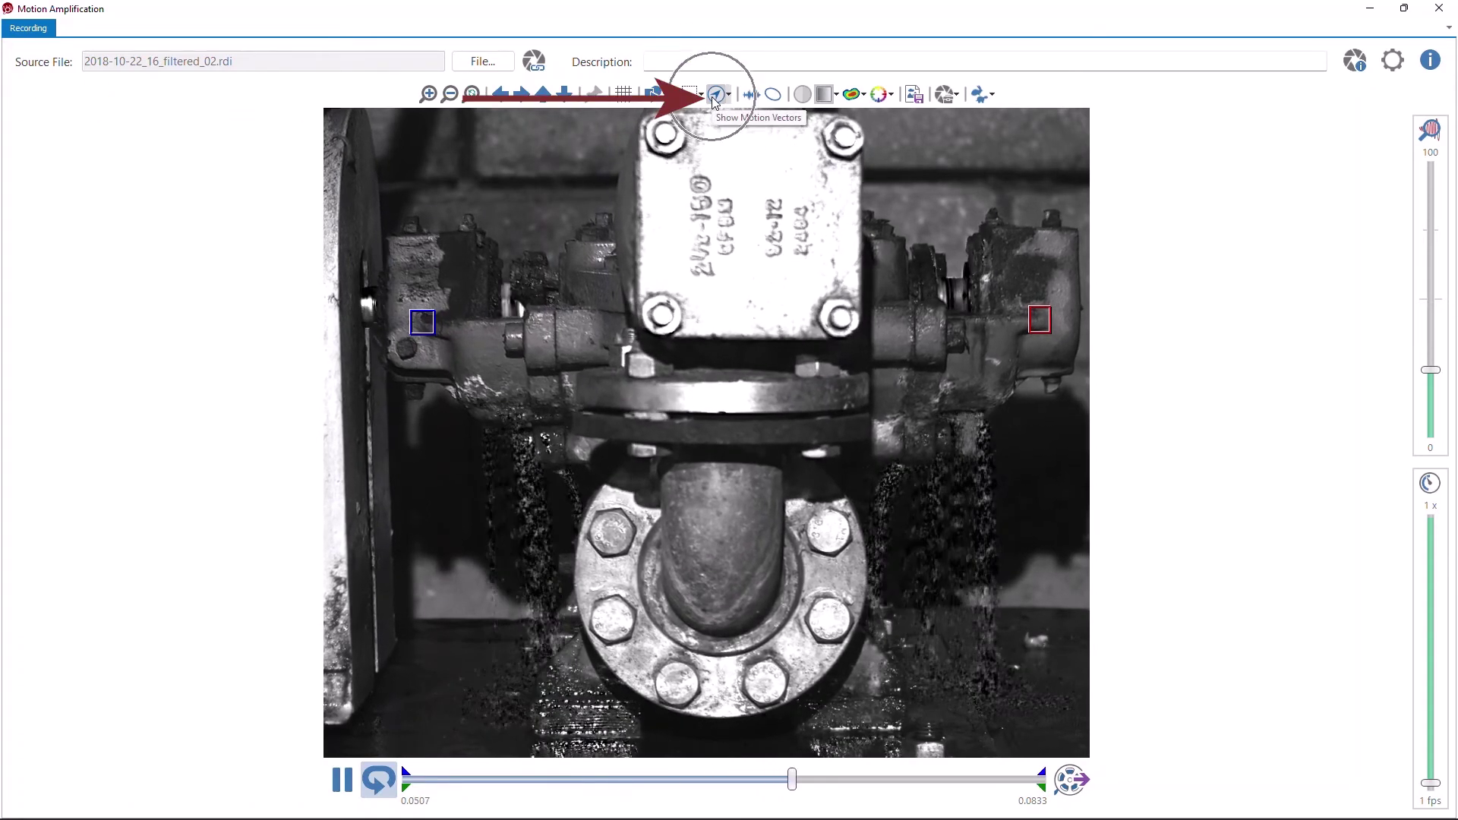
Step: Turn the blue and red bearing ROIs into motion vector arrows on the pump video
click(714, 98)
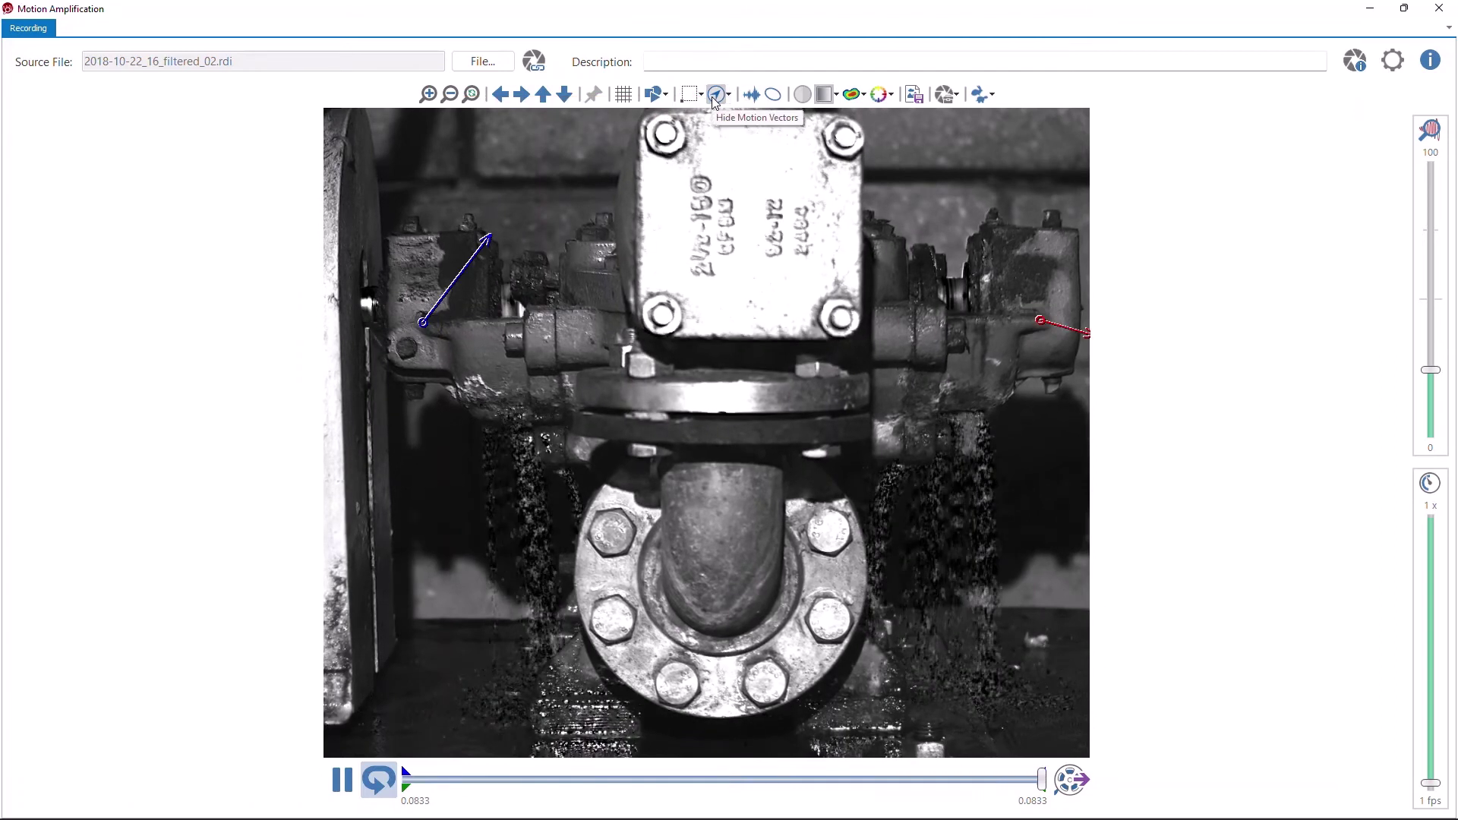